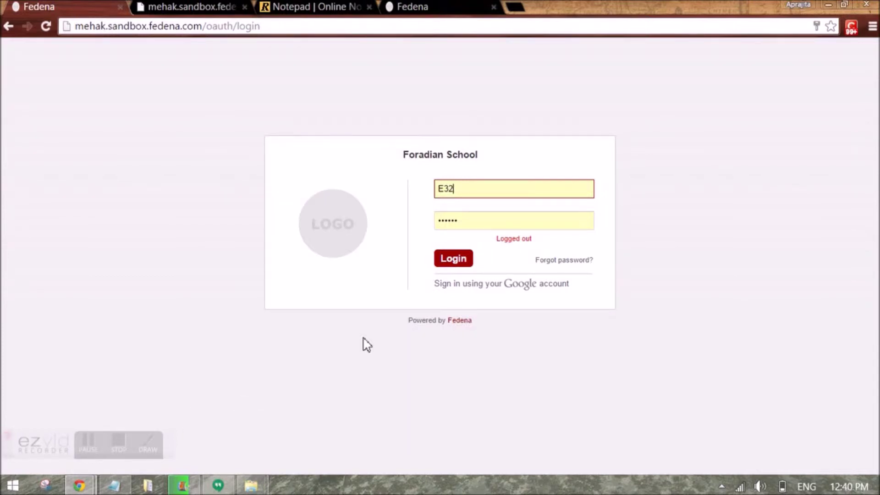
Log in as the teacher and open a new assignment form via Academics > Assignment
left_click(454, 264)
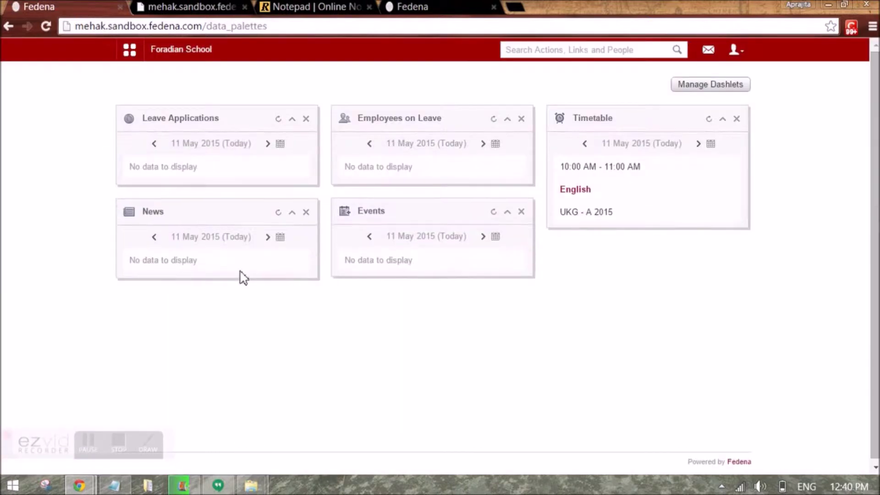
left_click(130, 50)
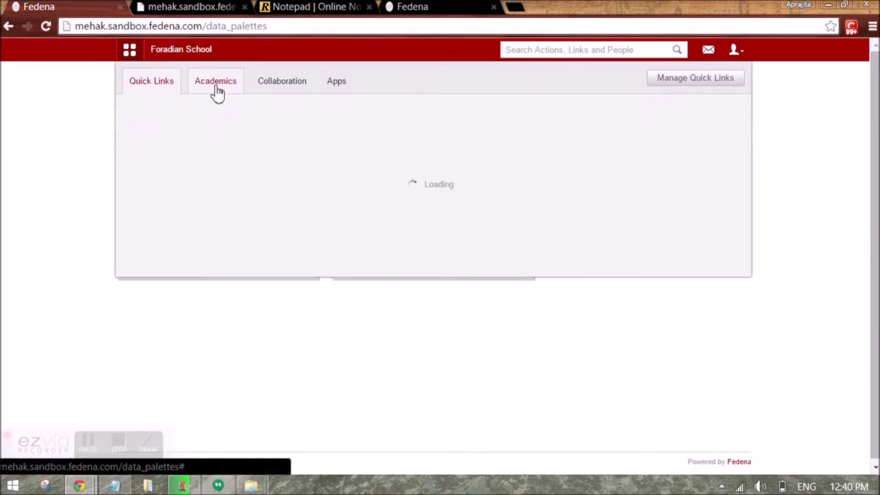
left_click(214, 88)
left_click(169, 123)
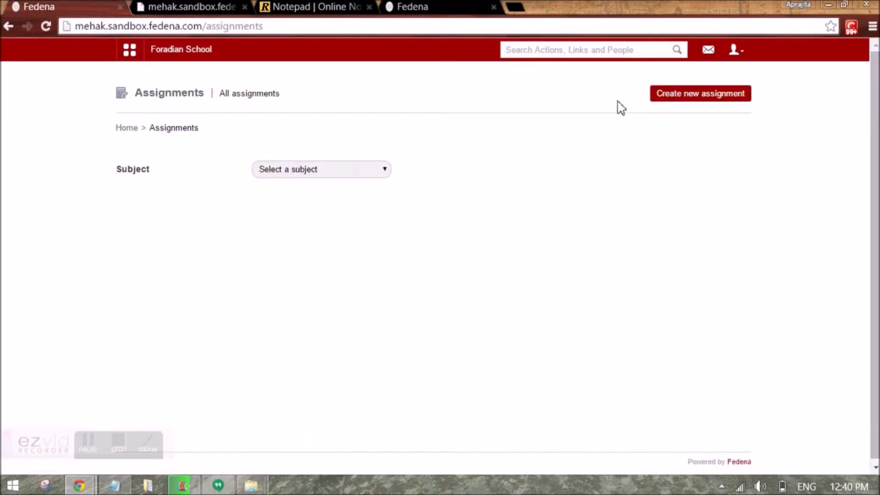
left_click(711, 106)
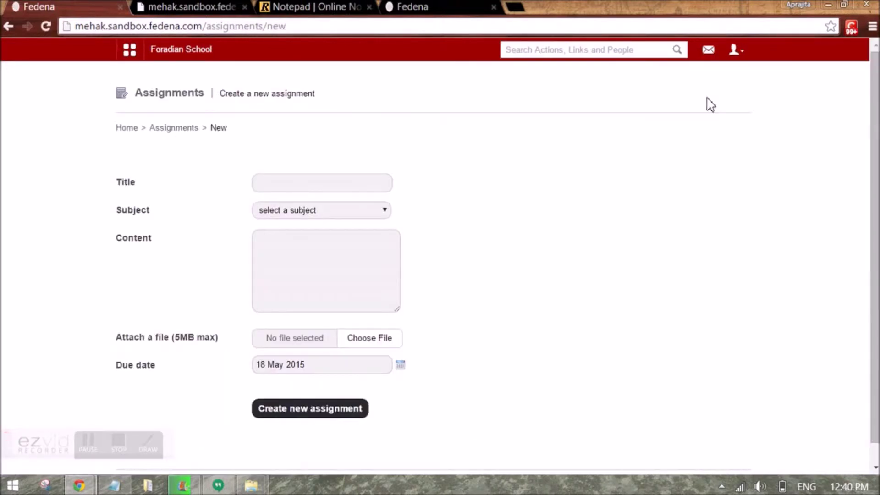
Title the assignment 'Assignment 1' and choose the subject English - UKG - A 2015
left_click(292, 183)
type("Assignment 1")
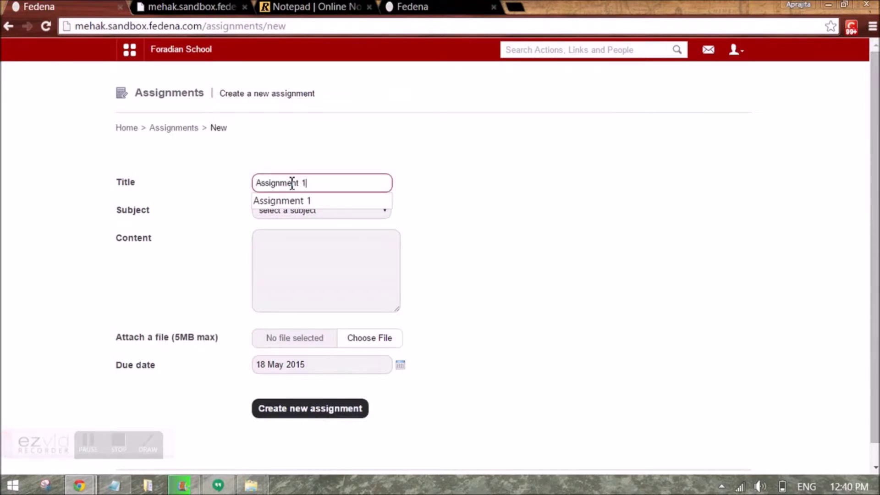
left_click(566, 221)
left_click(329, 210)
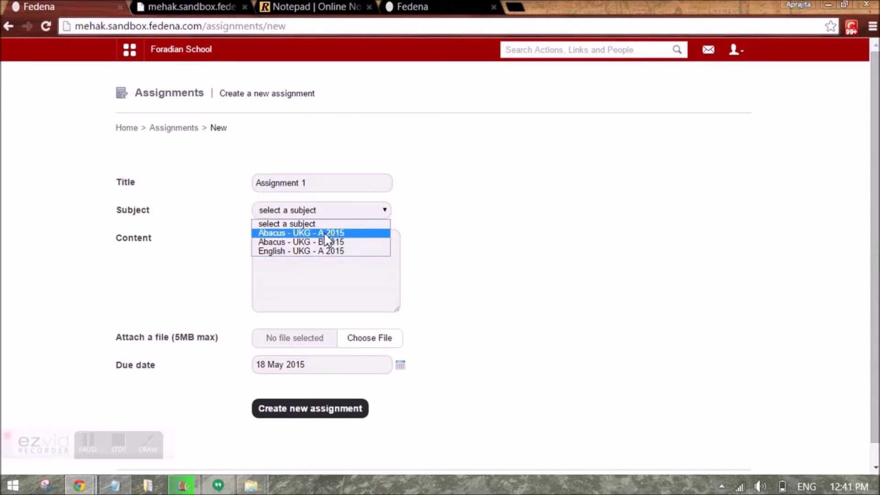
left_click(323, 252)
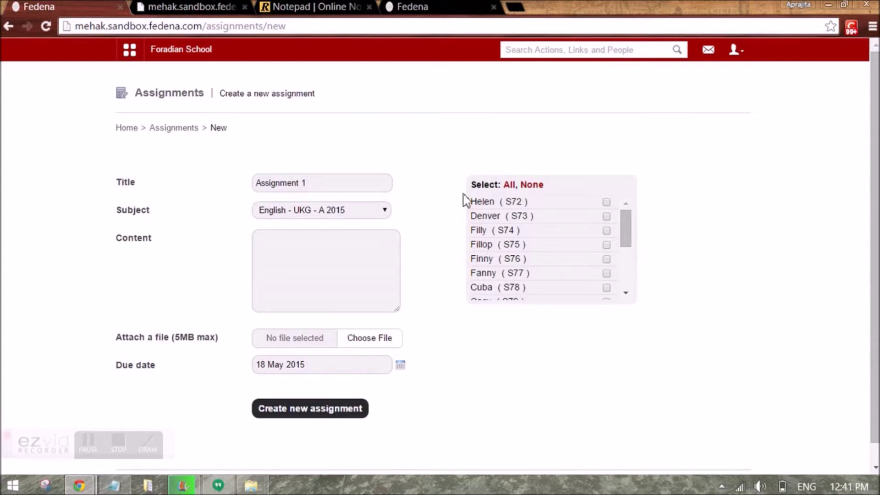
Select all students, then untick the second and third students in the checklist
mouse_move(631, 235)
left_mouse_down()
mouse_move(629, 285)
mouse_move(638, 245)
mouse_move(625, 222)
left_mouse_up()
left_click(510, 185)
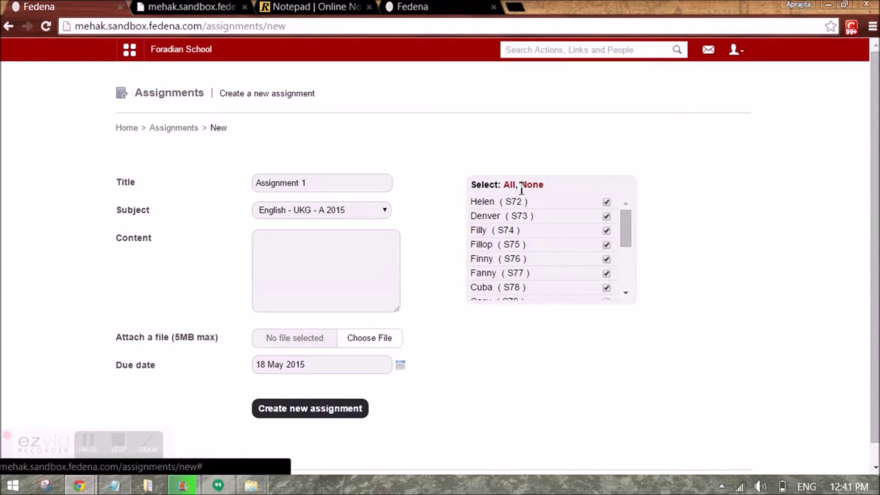
left_click(607, 216)
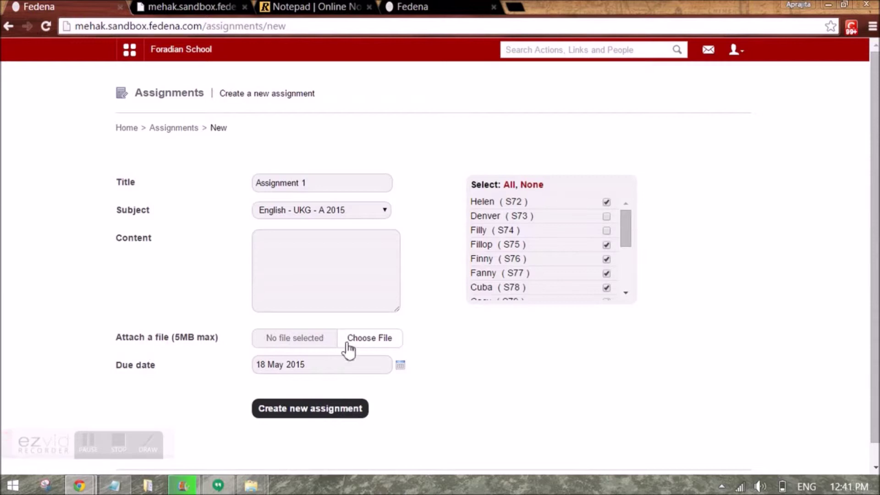
Enter content 'Ques 10-100', keep the 18 May 2015 due date, and save the assignment
left_click(308, 264)
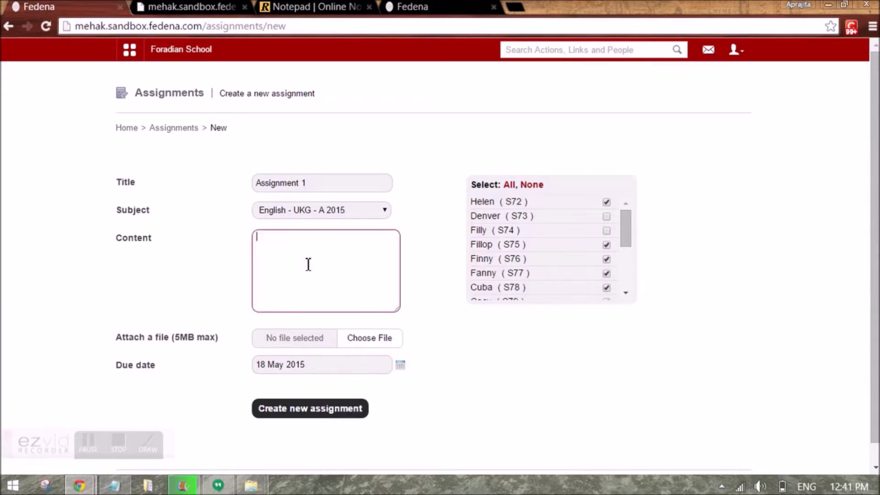
type("Ques 10-100")
left_click(401, 367)
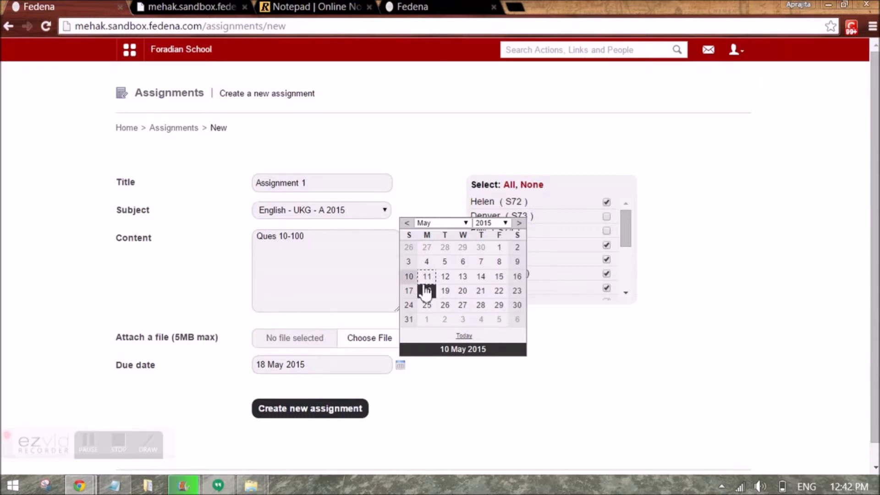
left_click(427, 414)
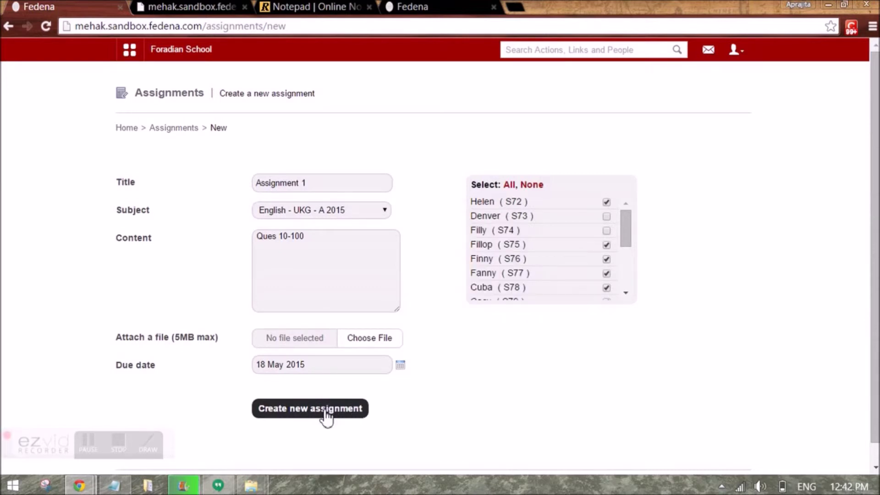
left_click(326, 414)
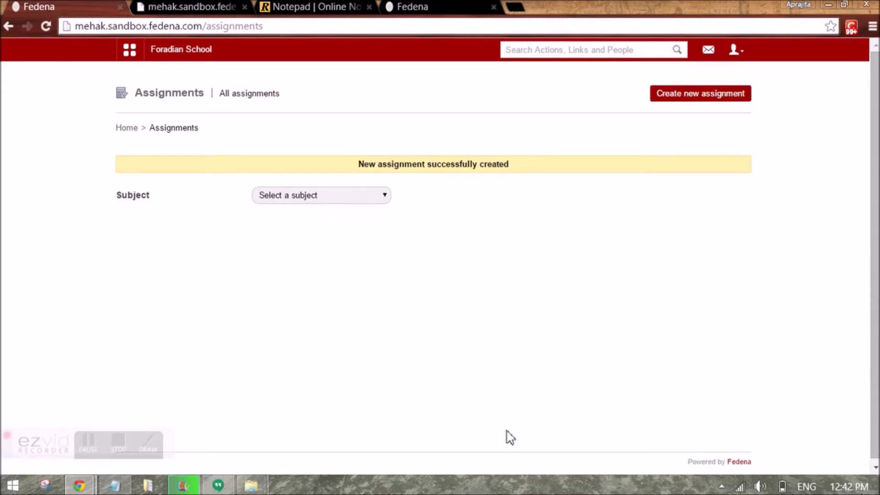
left_click(736, 51)
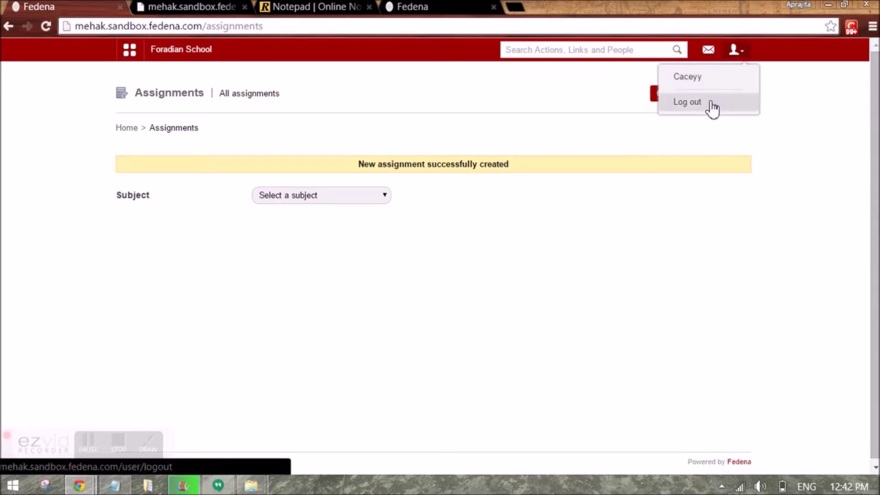
Sign out of the teacher account and sign in with the student's username and password
left_click(713, 107)
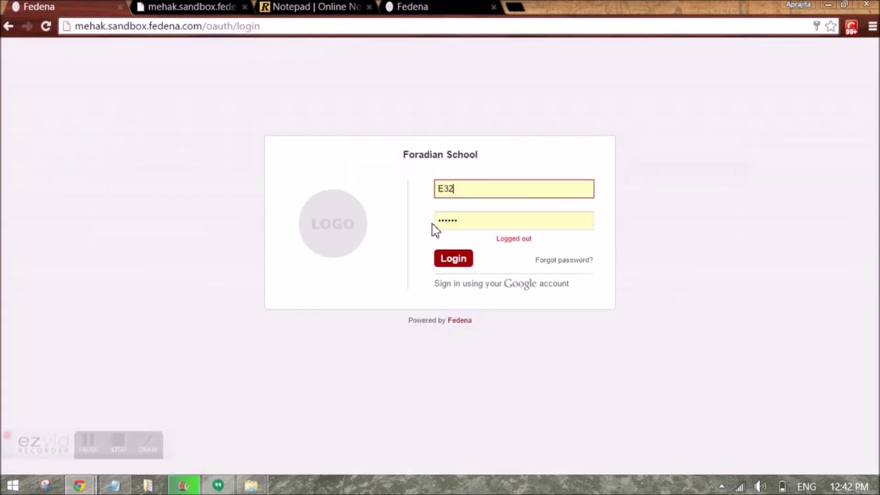
left_click(443, 197)
type("S")
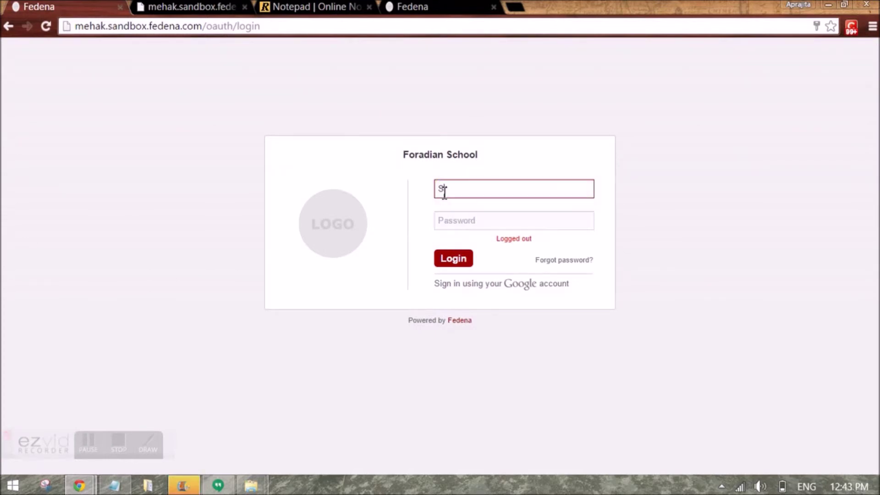
type("79")
key("Tab")
type("s")
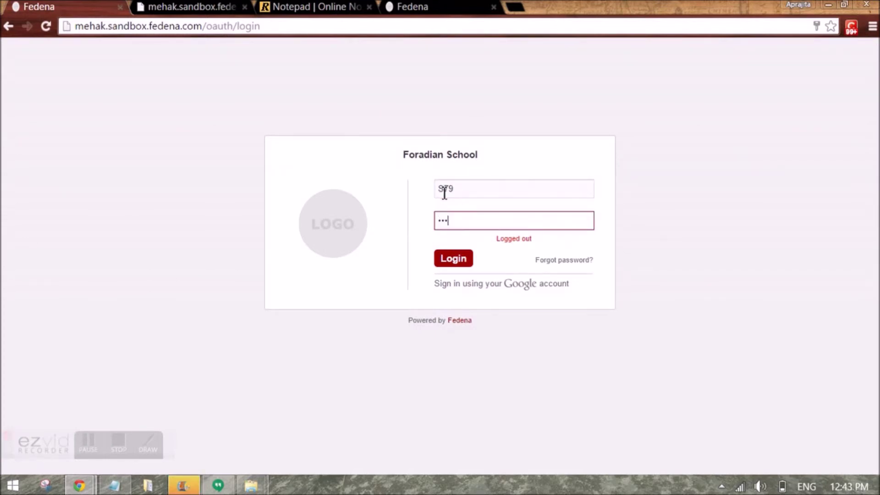
type("123")
key("Return")
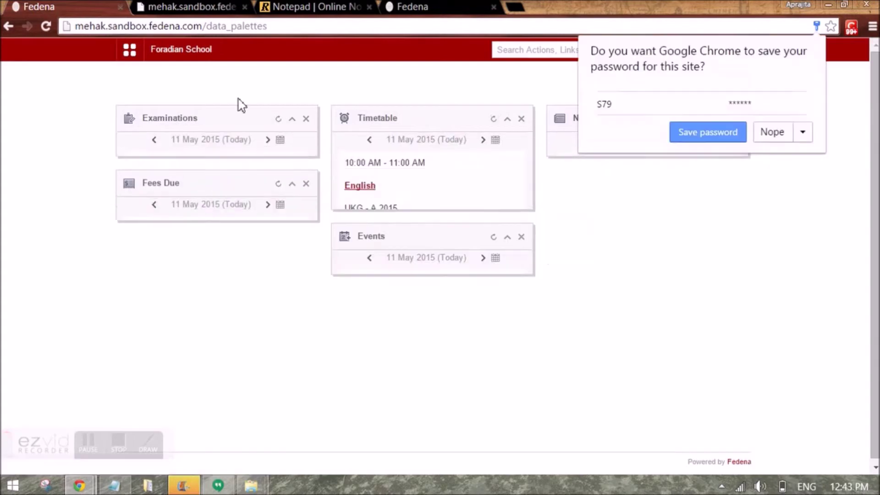
left_click(131, 51)
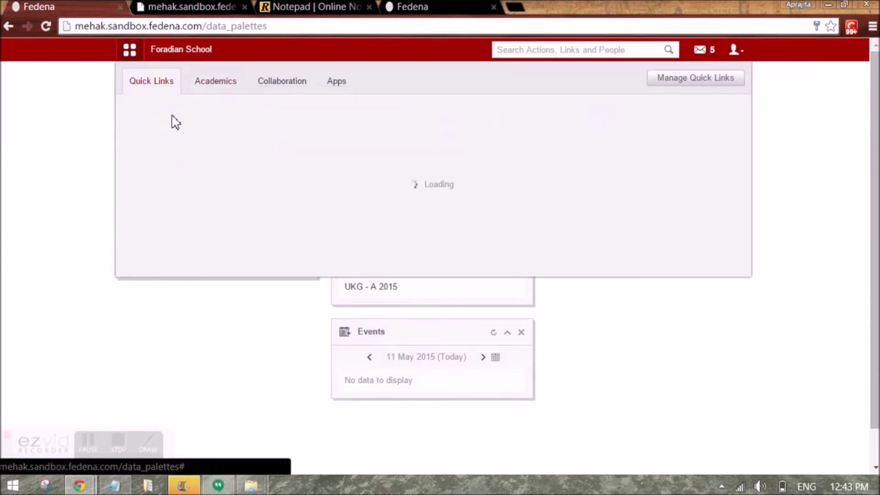
Go to Academics > Assignment to list the student's assignments
left_click(173, 122)
left_click(130, 50)
left_click(208, 84)
left_click(321, 132)
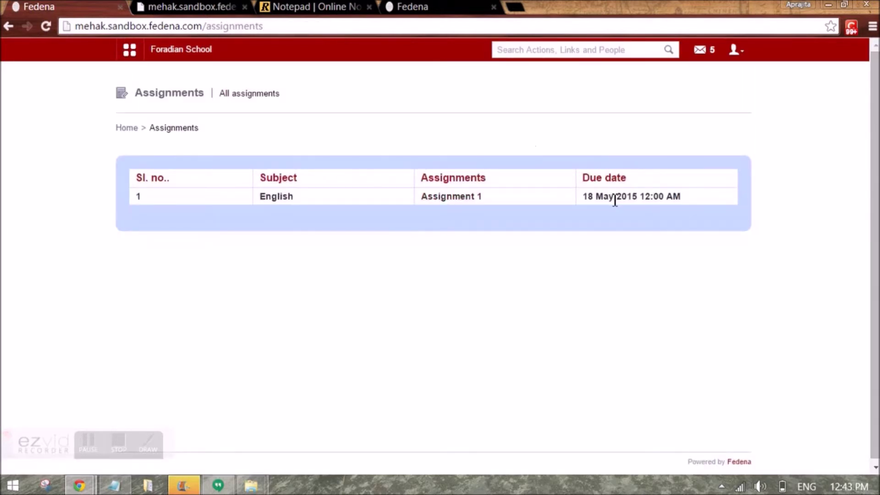
Open English Assignment 1 and start an answer to it
left_click(442, 208)
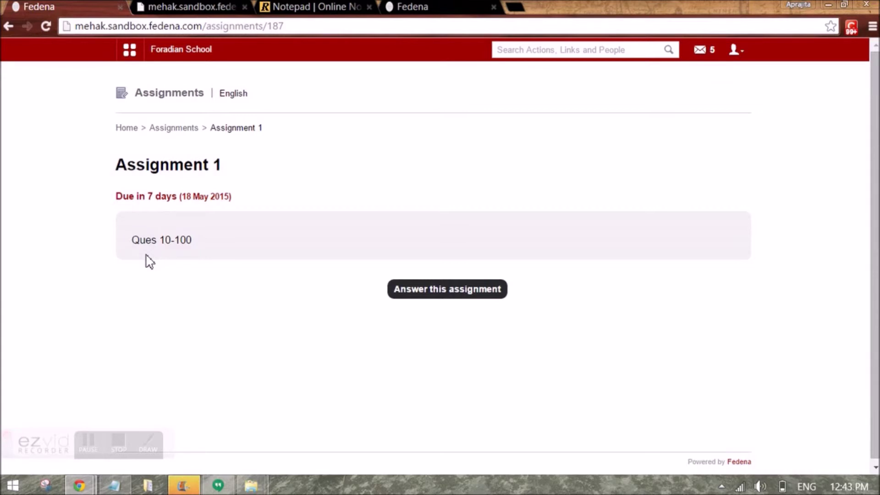
left_click(448, 295)
Submit an answer titled 'Answered' with content 'Completed. Please find attached.'
left_click(398, 196)
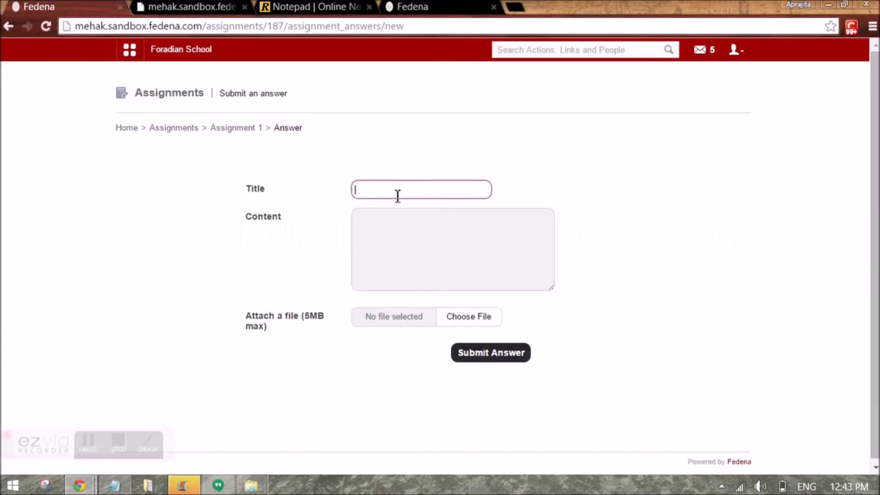
type("Answere")
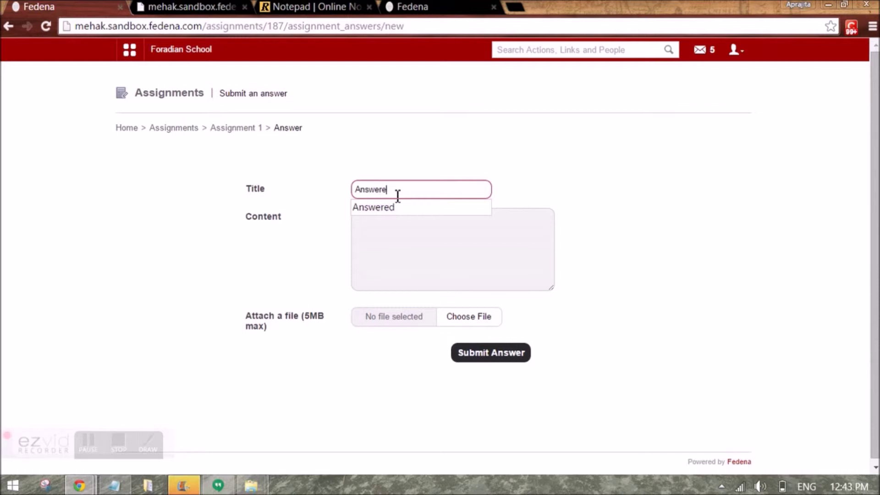
type("d")
left_click(396, 252)
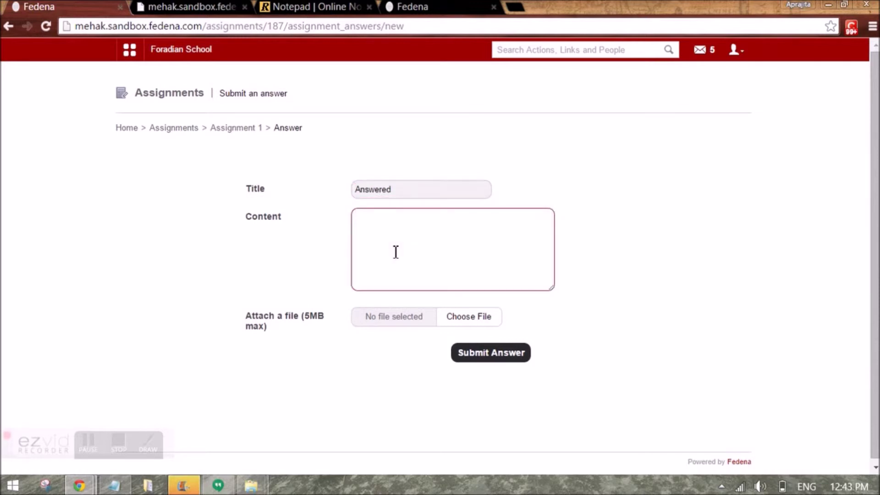
type("Completed. Please find attach")
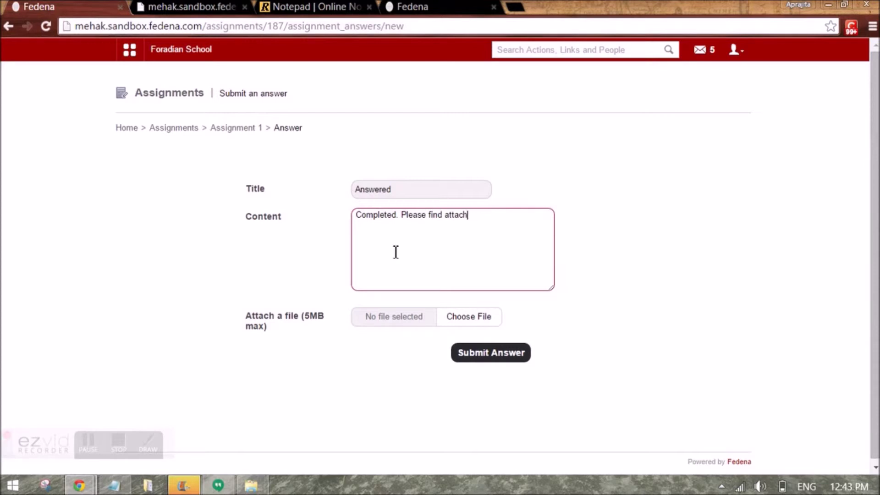
type("ed.")
left_click(476, 361)
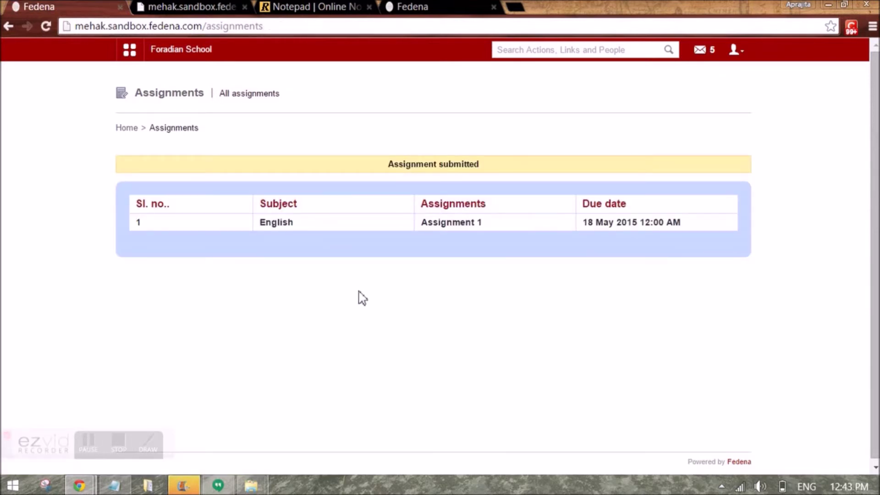
Log out of the student account and log back in as the teacher
left_click(734, 50)
left_click(700, 103)
left_click(453, 258)
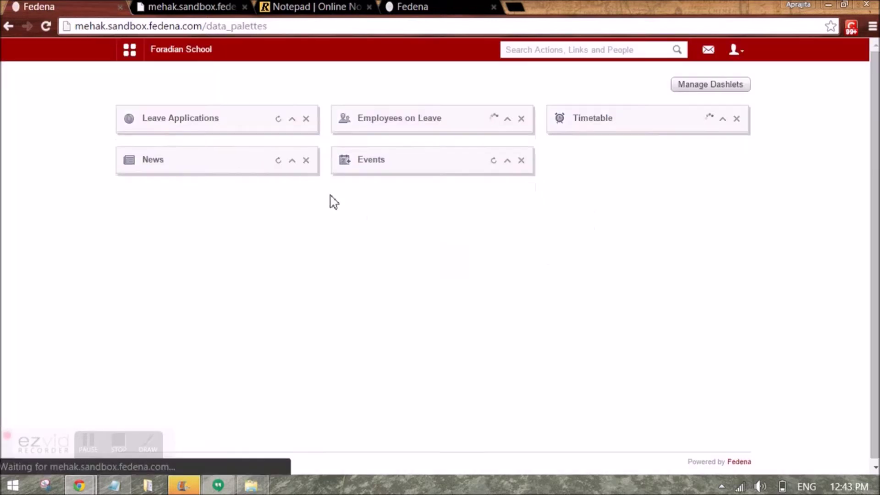
Open Academics > Assignment and filter by subject English - UKG - A 2015
left_click(129, 54)
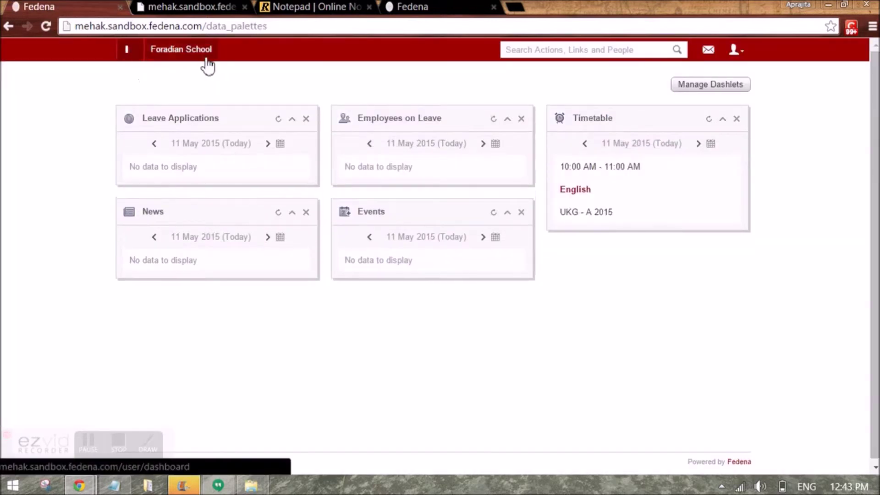
left_click(204, 86)
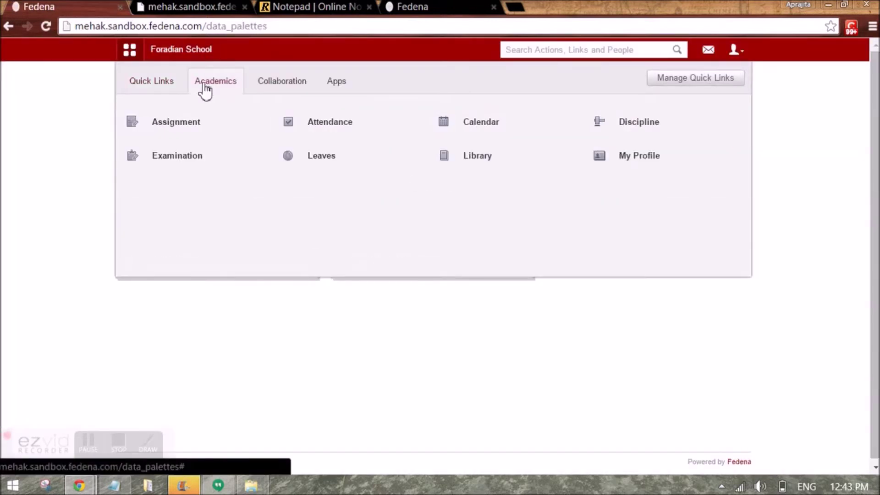
left_click(191, 126)
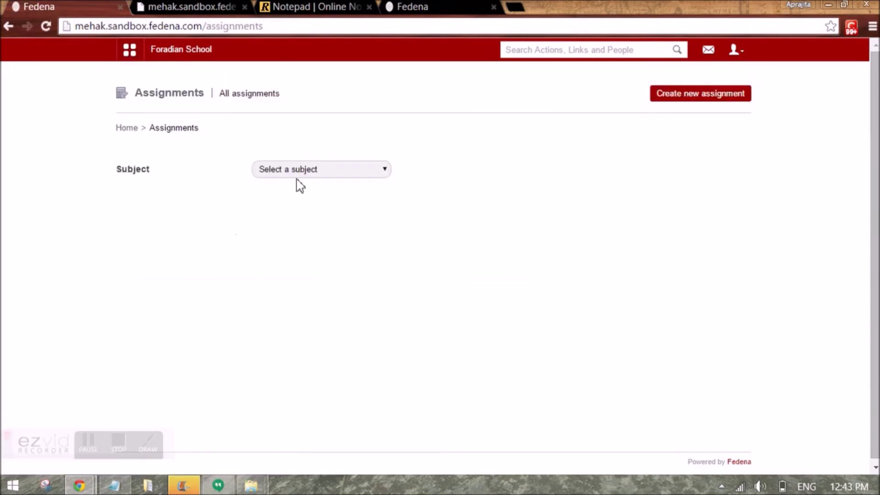
left_click(298, 174)
left_click(311, 210)
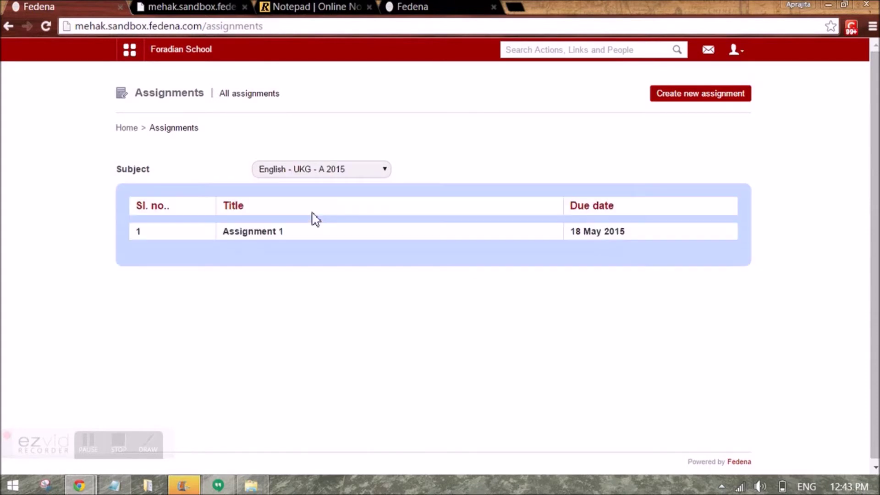
Open Assignment 1, review the Assigned (13), Pending (12) lists, and settle on Answered (1)
left_click(259, 233)
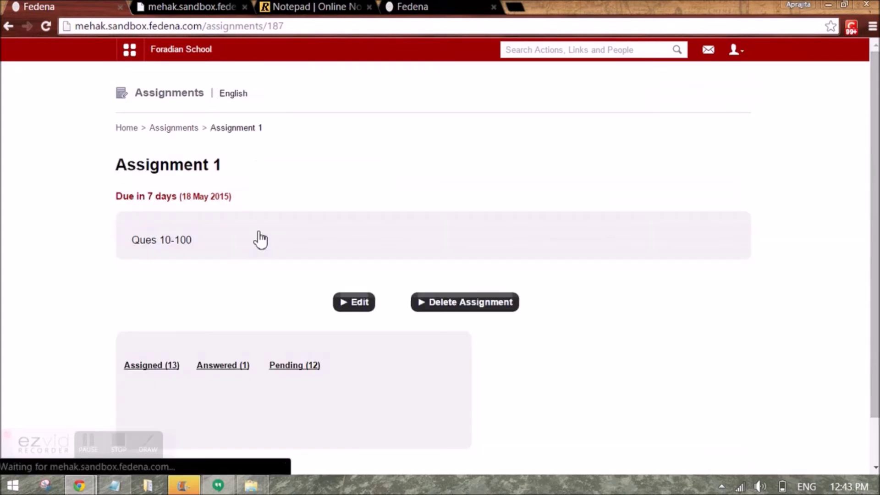
scroll(877, 238, "down", 1)
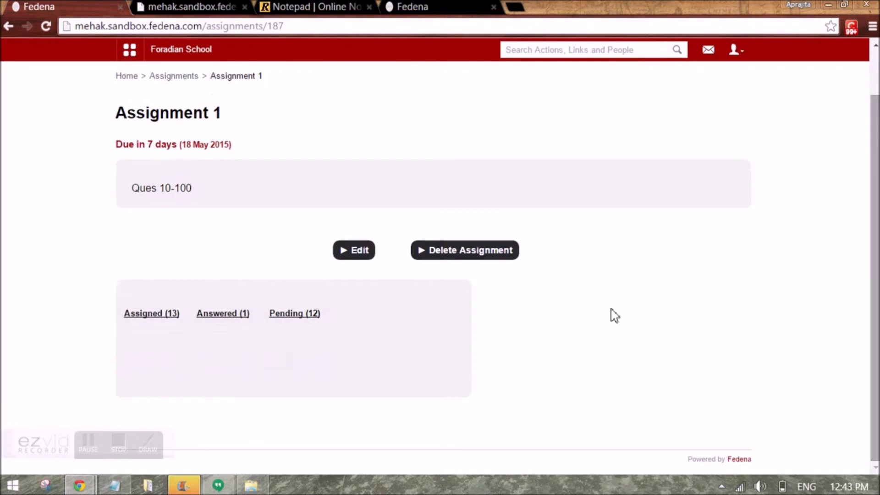
left_click(147, 318)
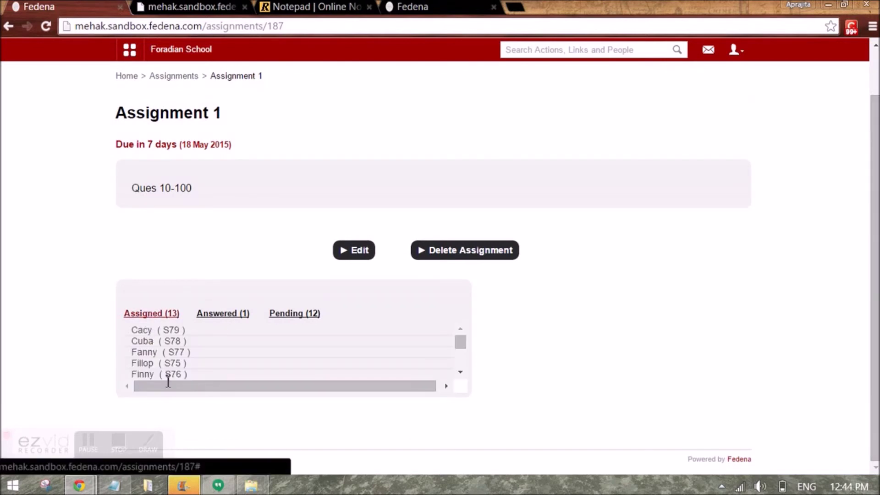
left_click(223, 315)
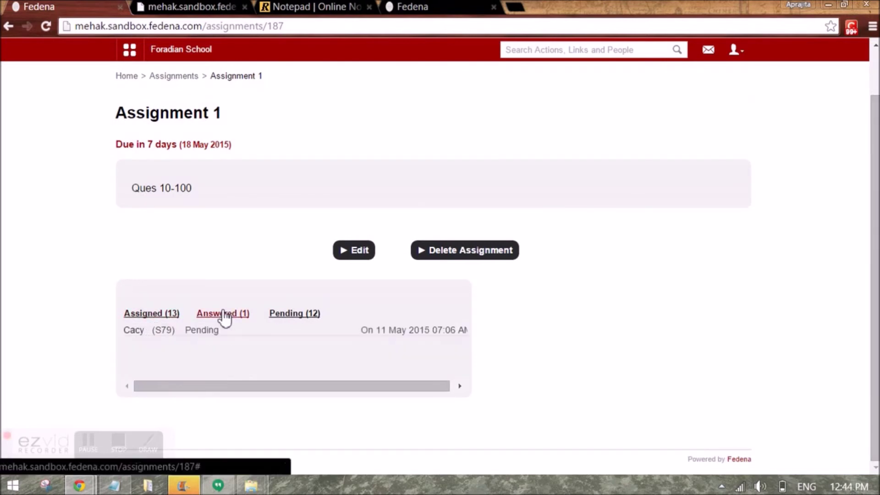
left_click(292, 315)
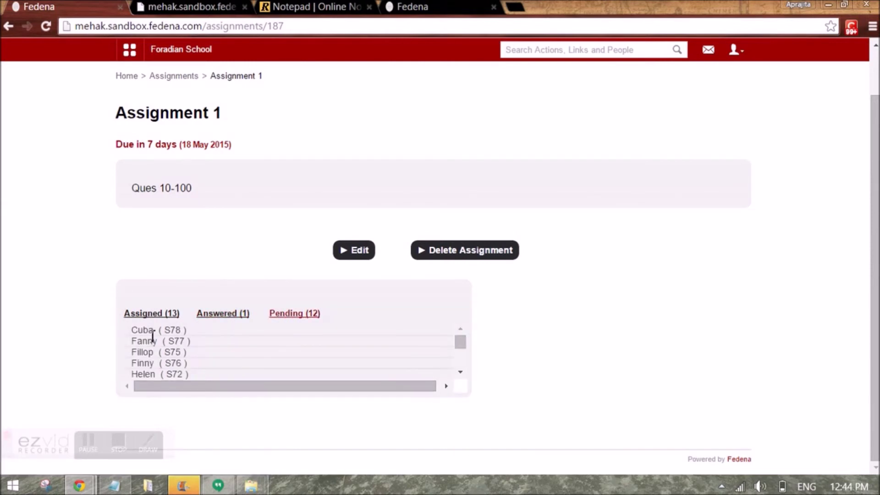
left_click(210, 314)
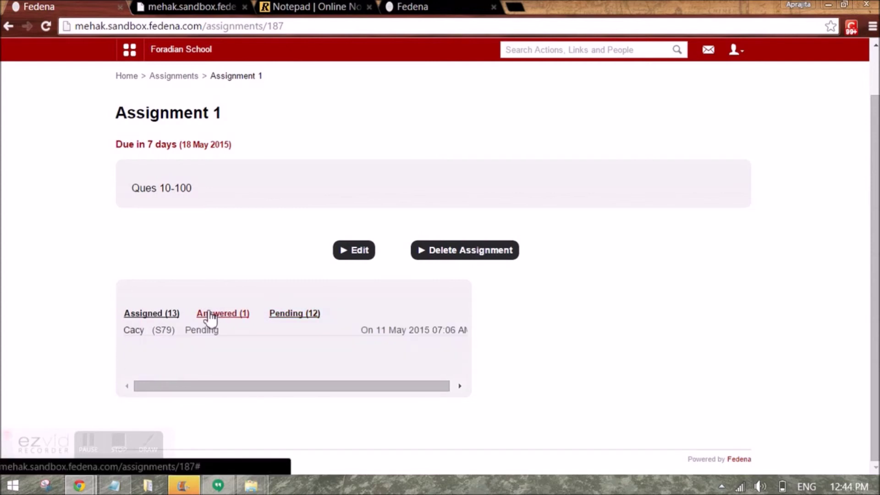
Accept the student's answer and go back to the Assignment 1 page
left_click(132, 334)
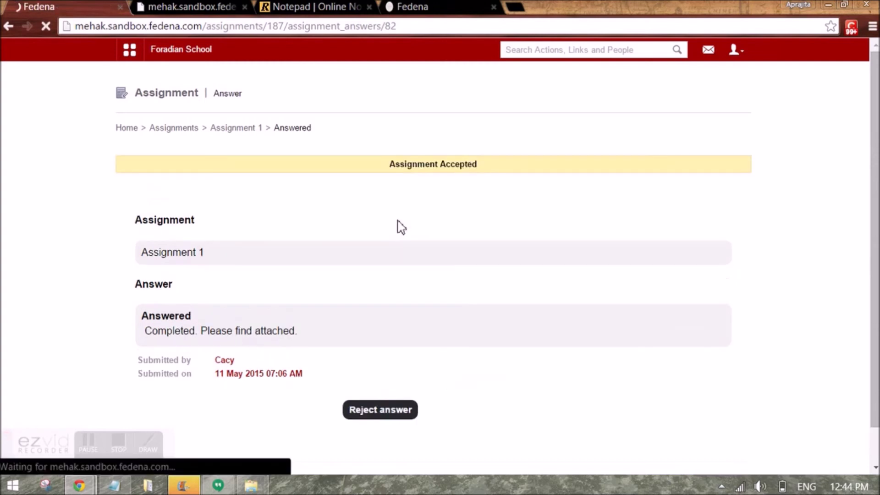
left_click(234, 132)
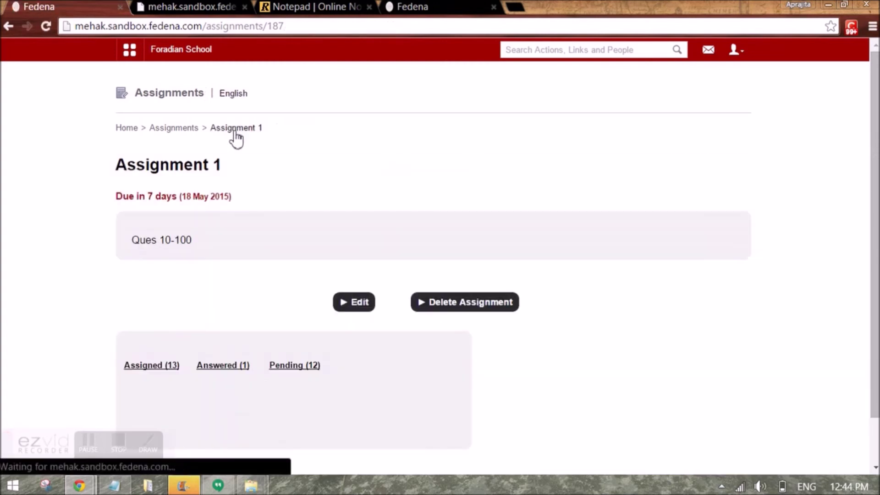